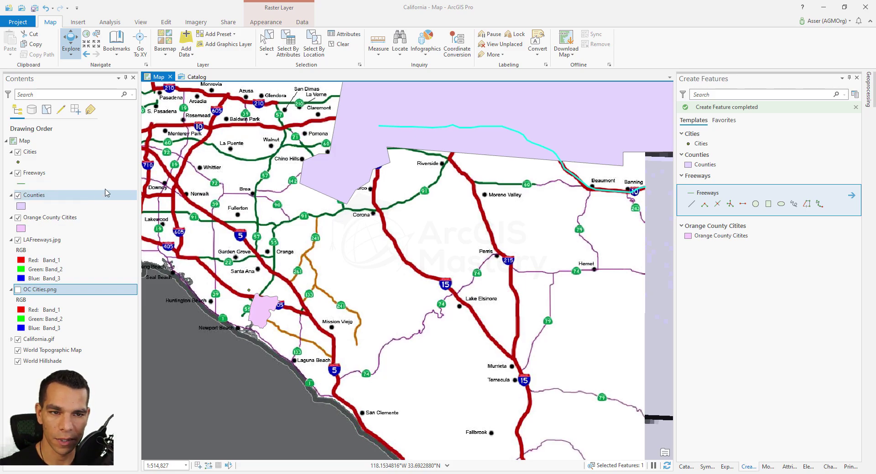
- Show the Edit tools and confirm that Snapping is Off in the status bar
left_click(168, 24)
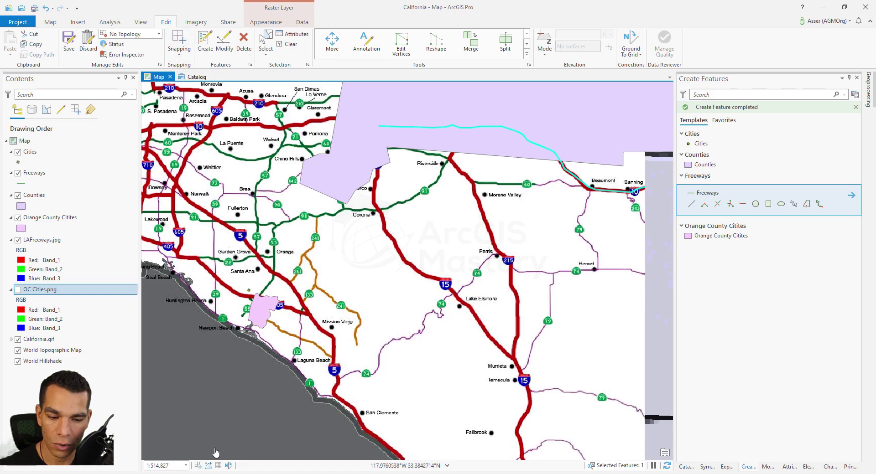
mouse_move(200, 467)
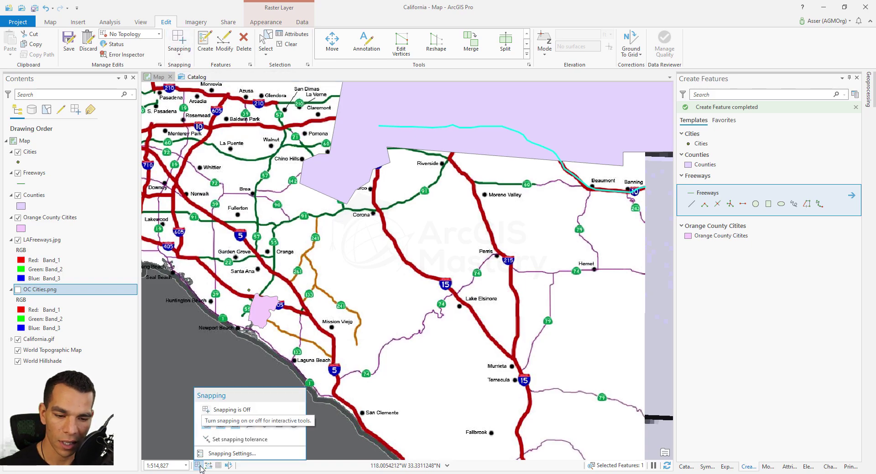
- Turn snapping on in the status bar and Edit ribbon, and choose the Freeways line template
left_click(200, 466)
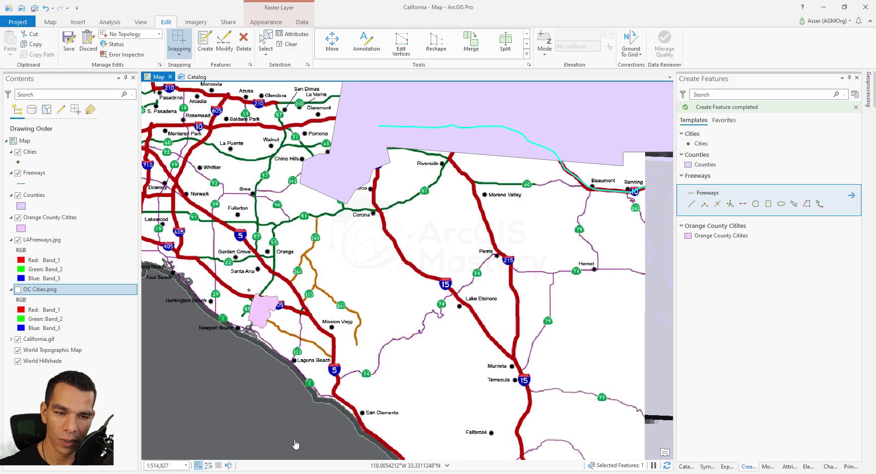
left_click(179, 45)
left_click(691, 203)
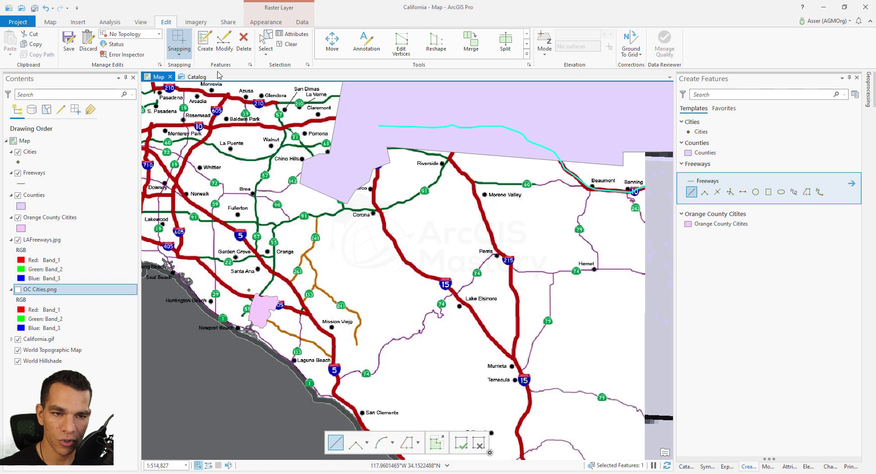
left_click(179, 55)
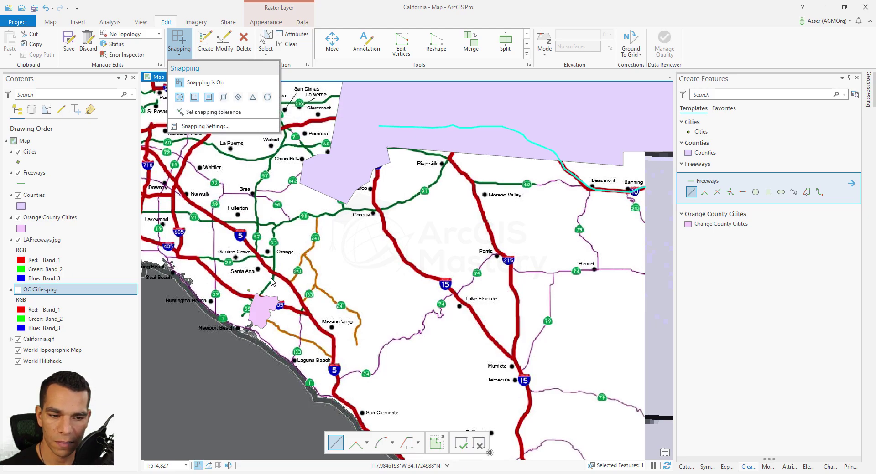
left_click(691, 193)
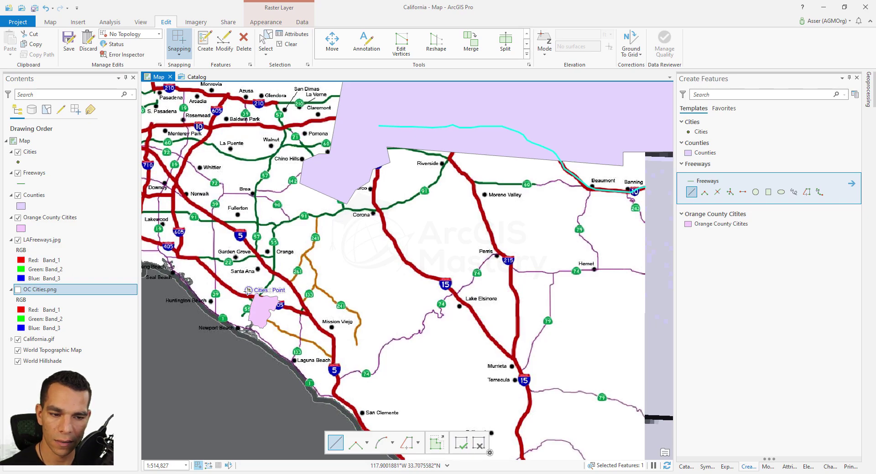
scroll(247, 290, "down", 2)
scroll(248, 290, "up", 5)
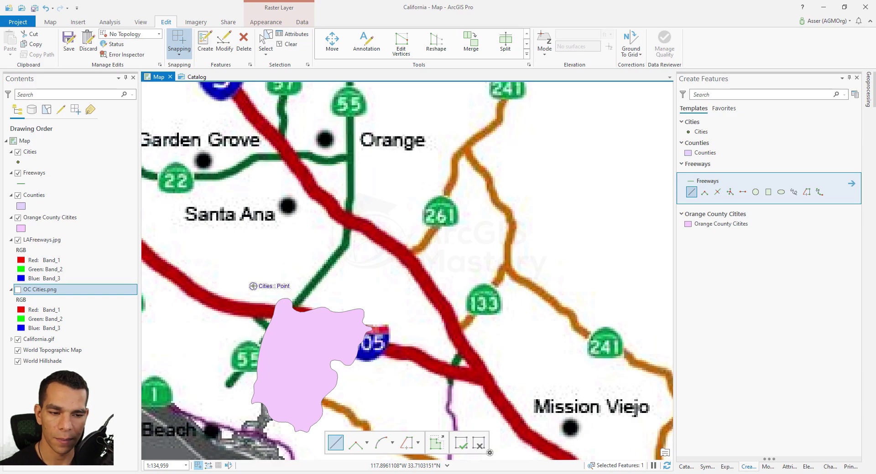
scroll(254, 281, "down", 3)
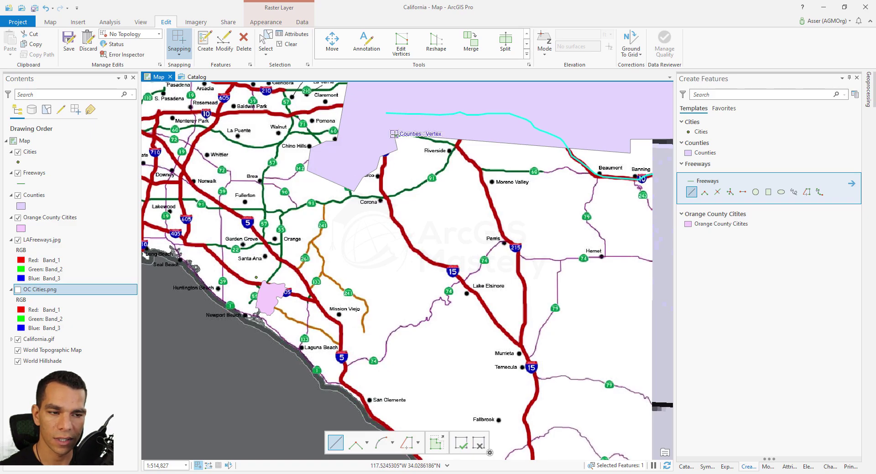
scroll(272, 304, "down", 3)
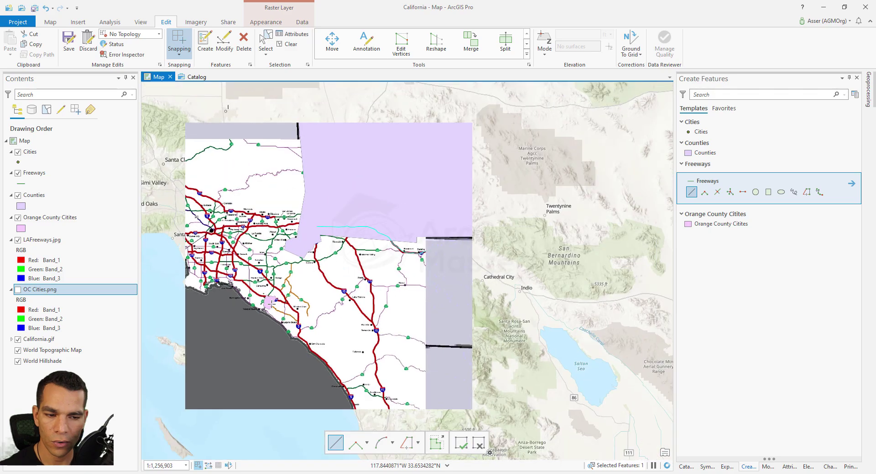
scroll(271, 304, "up", 3)
scroll(268, 311, "up", 2)
scroll(258, 334, "down", 1)
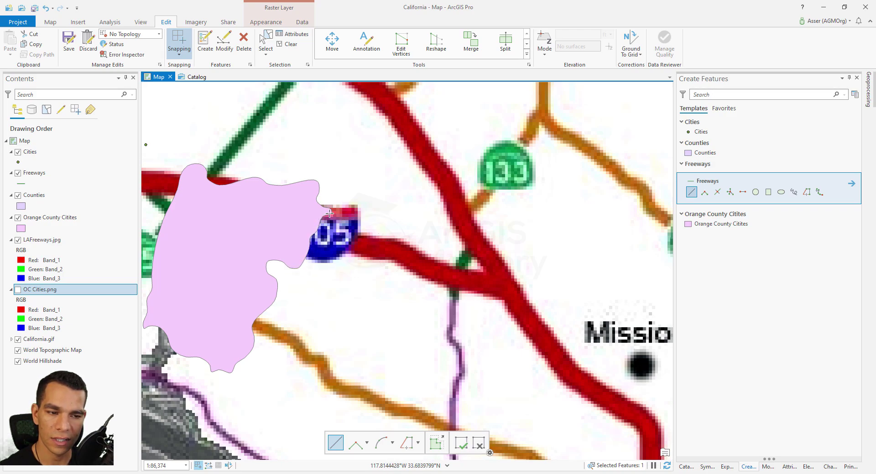
scroll(324, 199, "down", 2)
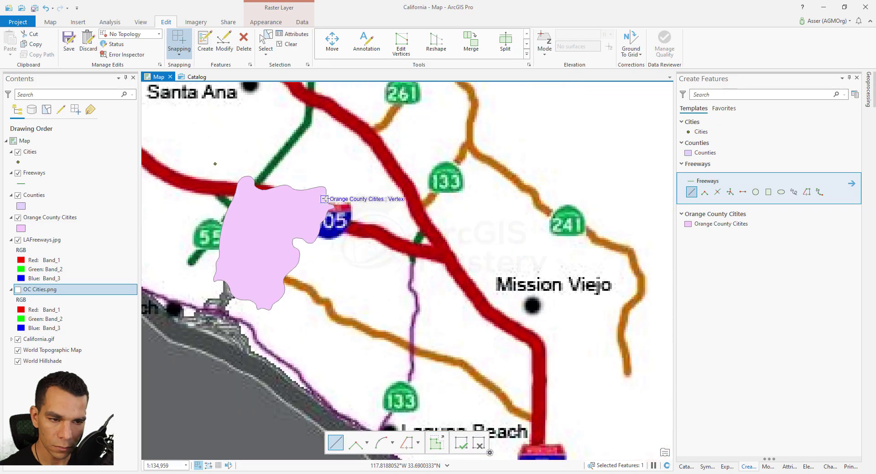
scroll(331, 207, "down", 2)
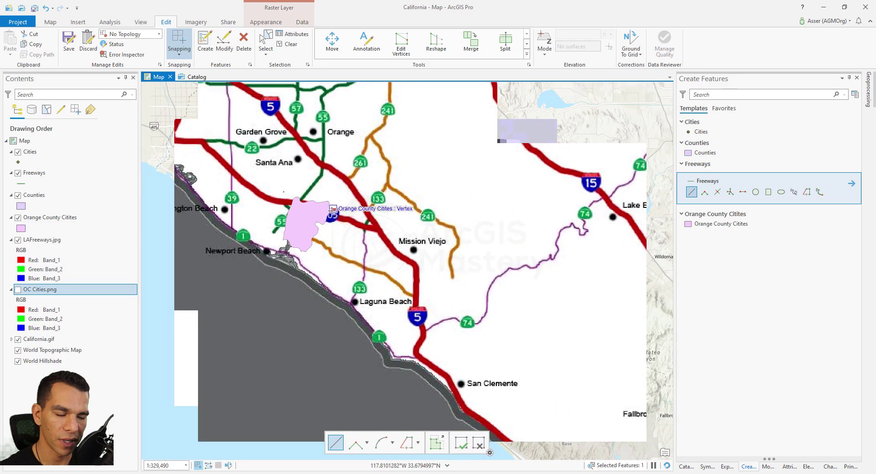
scroll(333, 209, "down", 2)
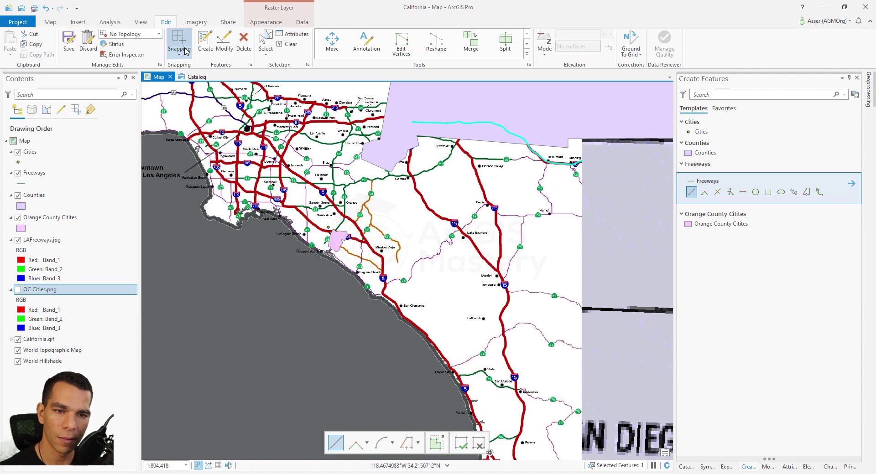
- Dismiss the map's sketch shortcut menu and show the Snapping dropdown options
left_click(181, 45)
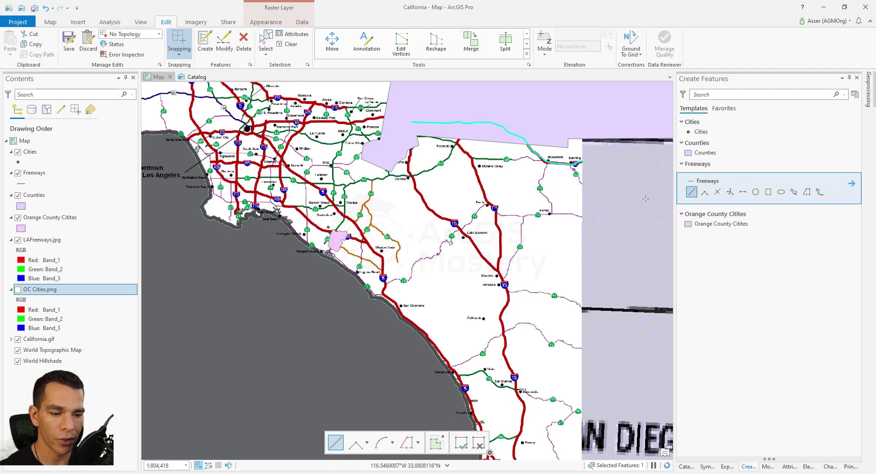
right_click(371, 169)
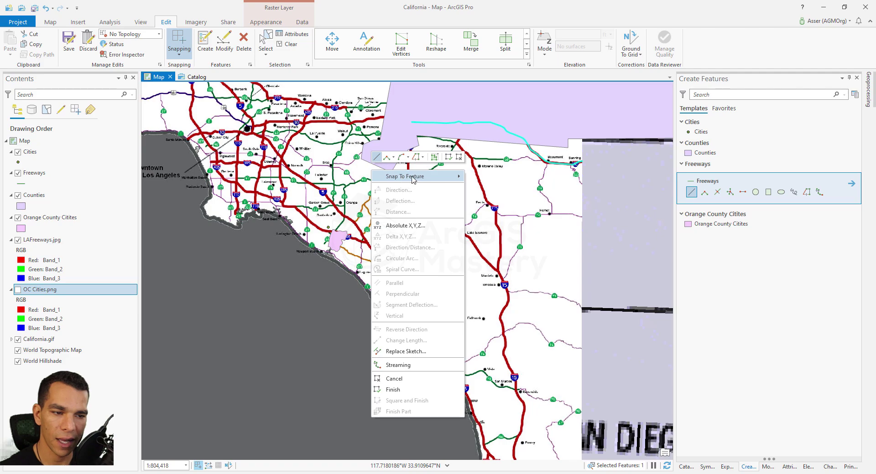
mouse_move(414, 180)
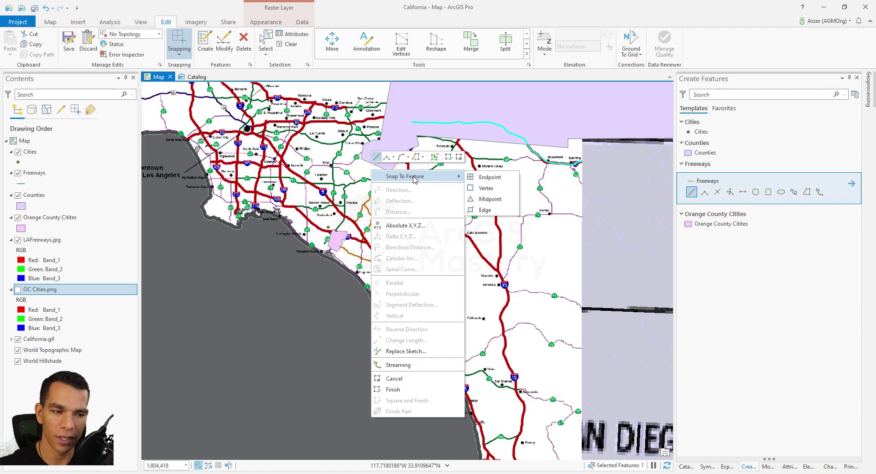
key("Escape")
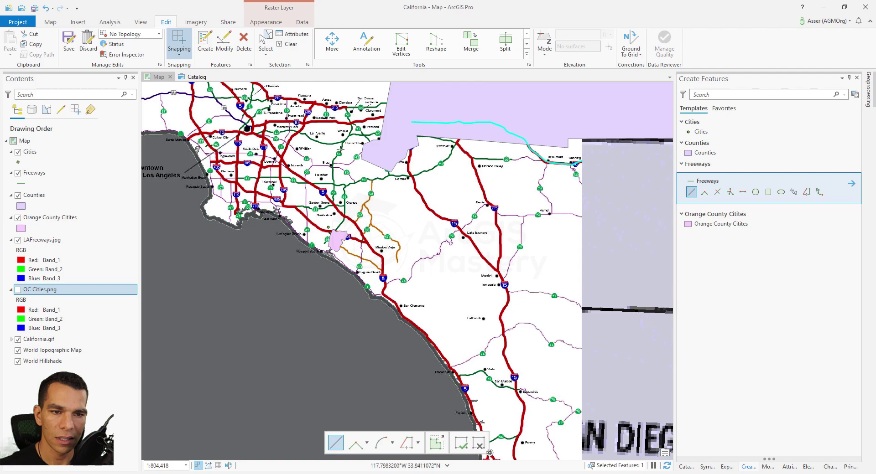
left_click(181, 55)
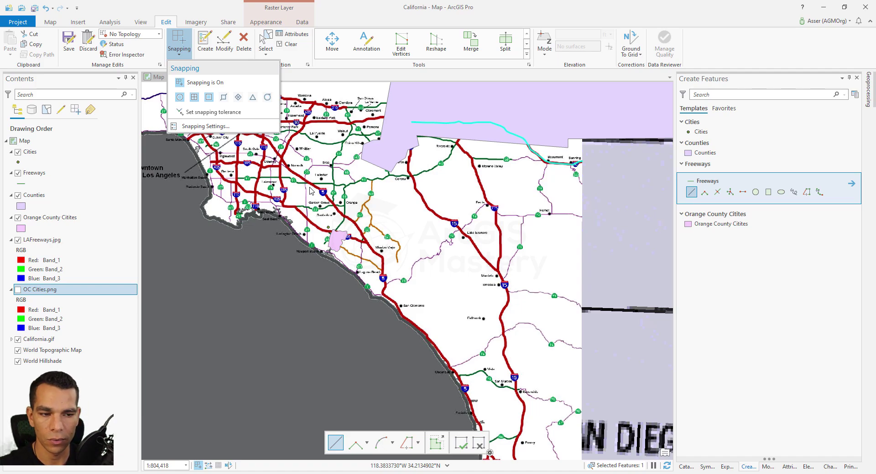
- Zoom into the Orange County freeway junction and drag a larger snapping tolerance circle
scroll(338, 238, "down", 3)
scroll(338, 237, "up", 6)
scroll(337, 238, "up", 2)
scroll(368, 235, "up", 3)
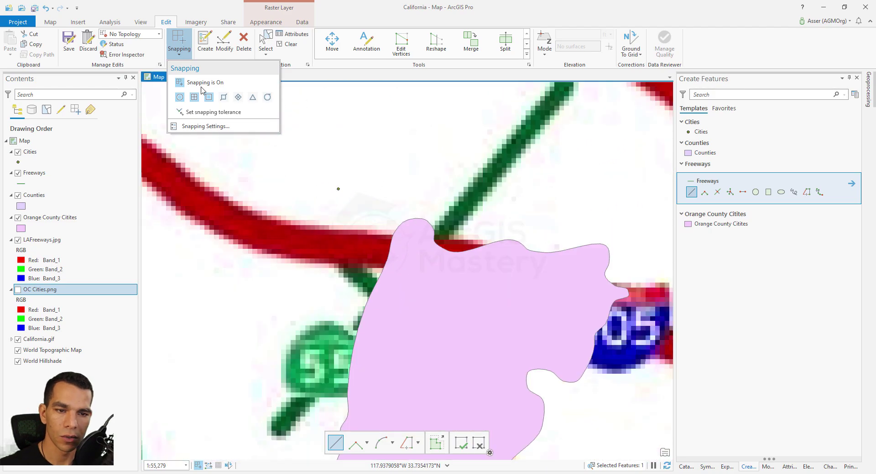
left_click(237, 120)
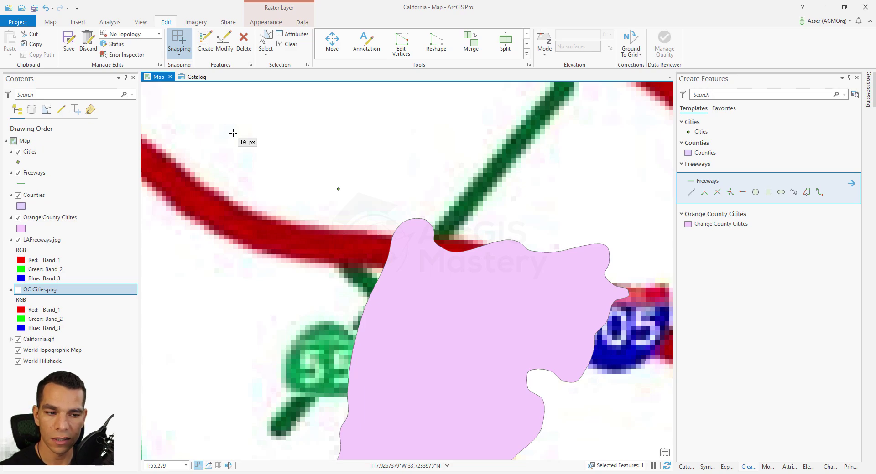
mouse_move(283, 139)
left_mouse_down()
mouse_move(300, 158)
mouse_move(291, 151)
left_mouse_up()
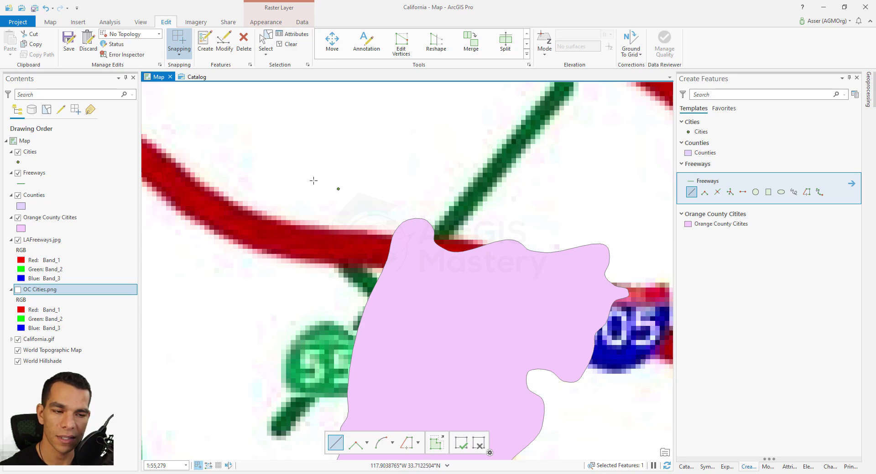
left_click(180, 55)
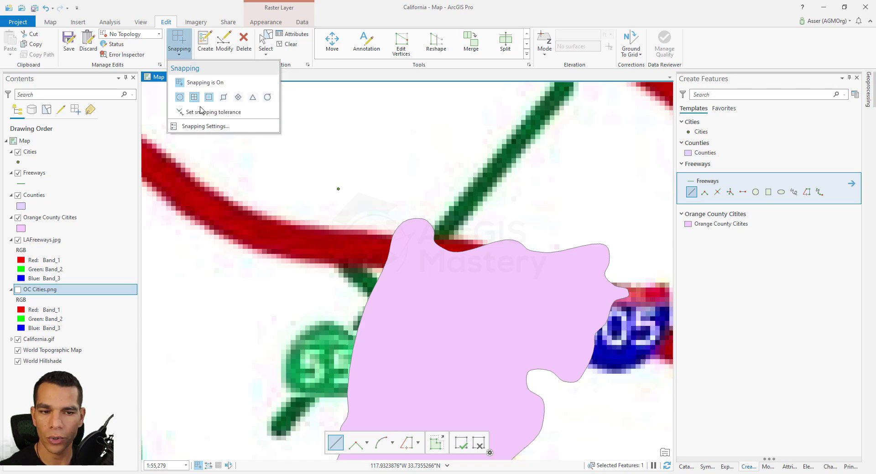
- Set Snapping Settings to a 10-pixel XY tolerance with a red snap tip colour
left_click(206, 126)
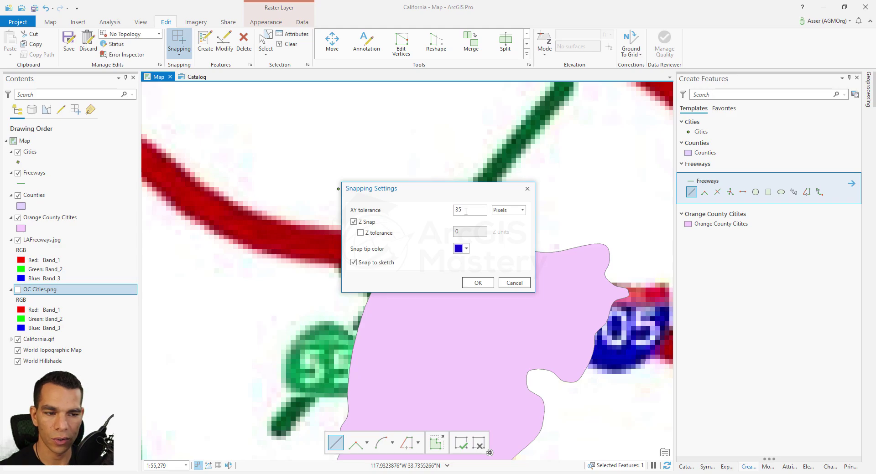
left_click_drag(469, 212, 447, 213)
type("10")
left_click(523, 210)
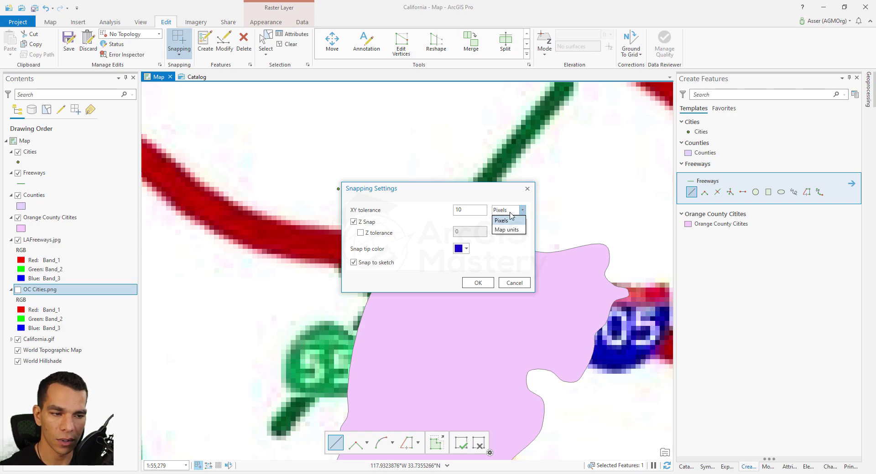
left_click(440, 223)
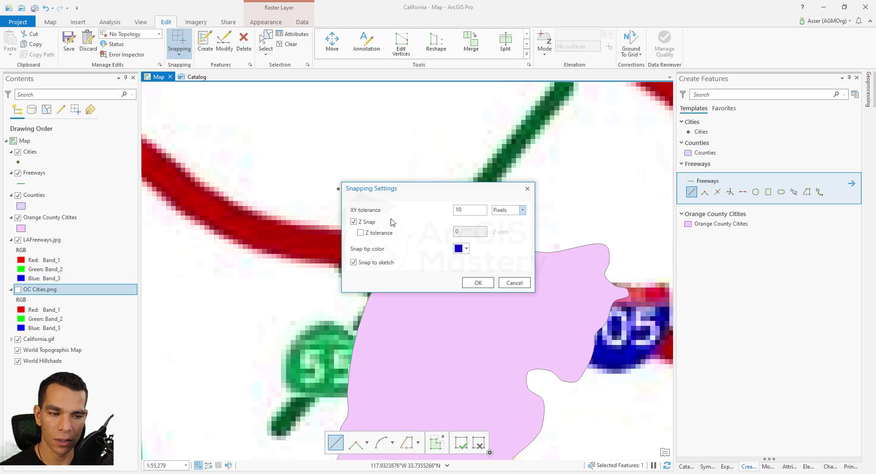
left_click(462, 249)
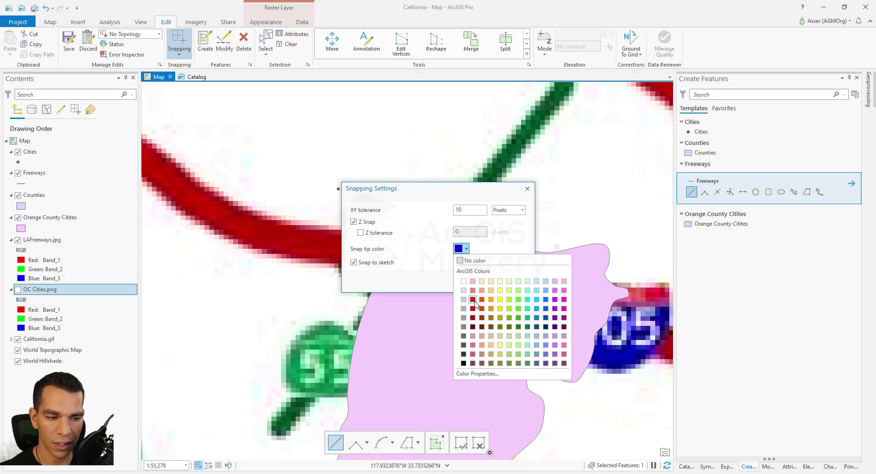
left_click(473, 299)
left_click(476, 283)
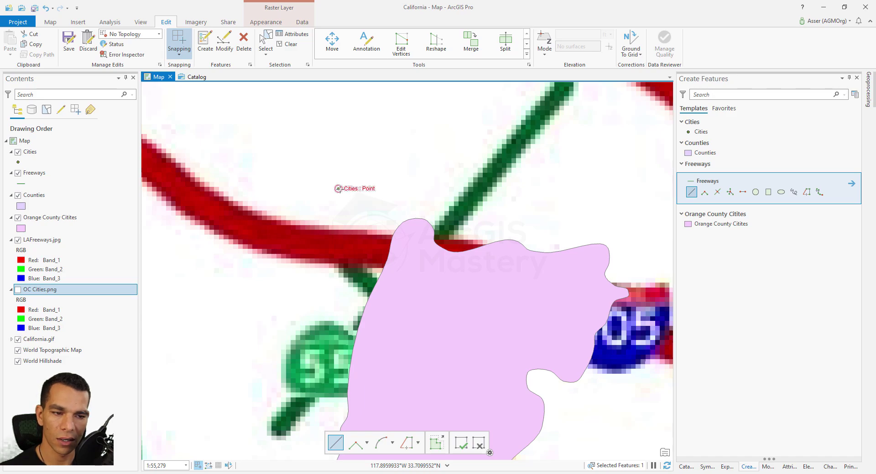
left_click(179, 53)
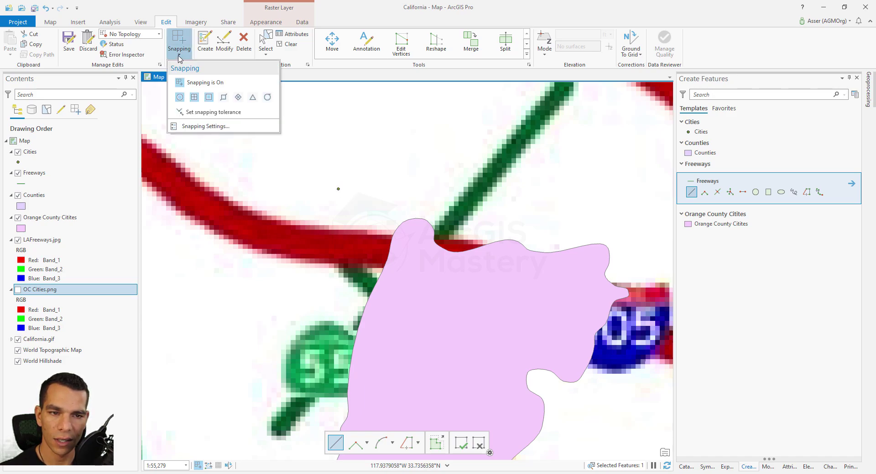
- Review Snapping Settings, sketch a four-vertex Freeways line, then reopen Snapping Settings
left_click(205, 127)
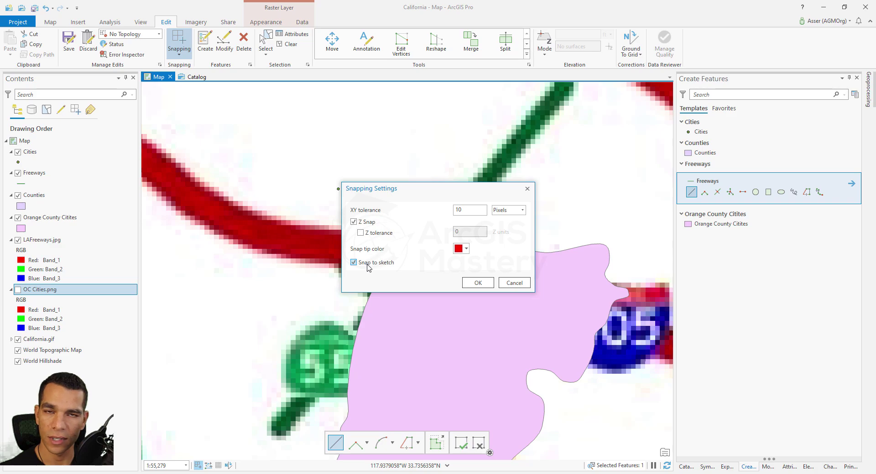
left_click(477, 283)
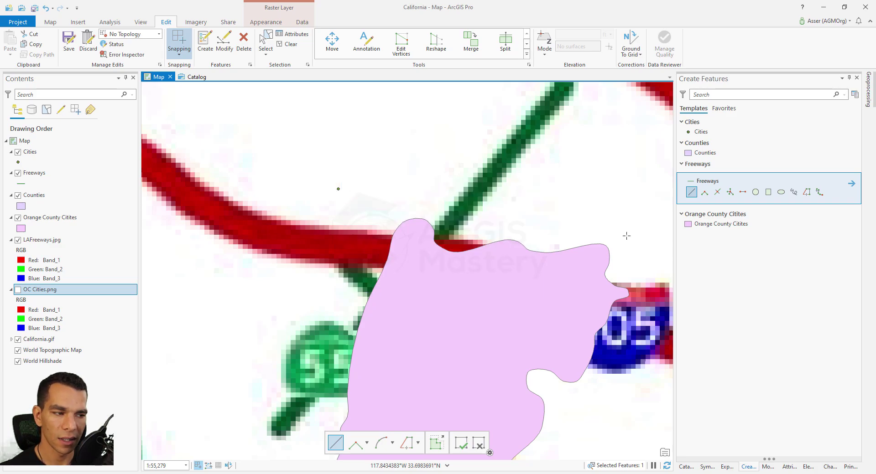
left_click(449, 123)
left_click(397, 133)
left_click(290, 120)
left_click(241, 139)
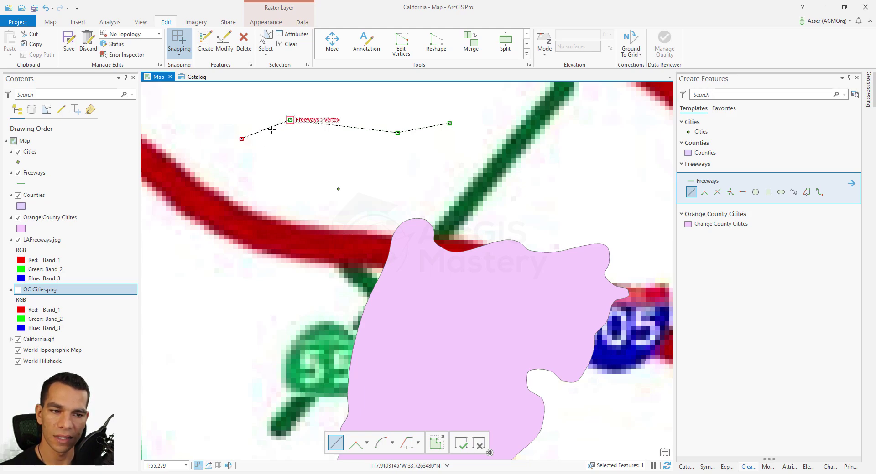
left_click(179, 54)
left_click(188, 116)
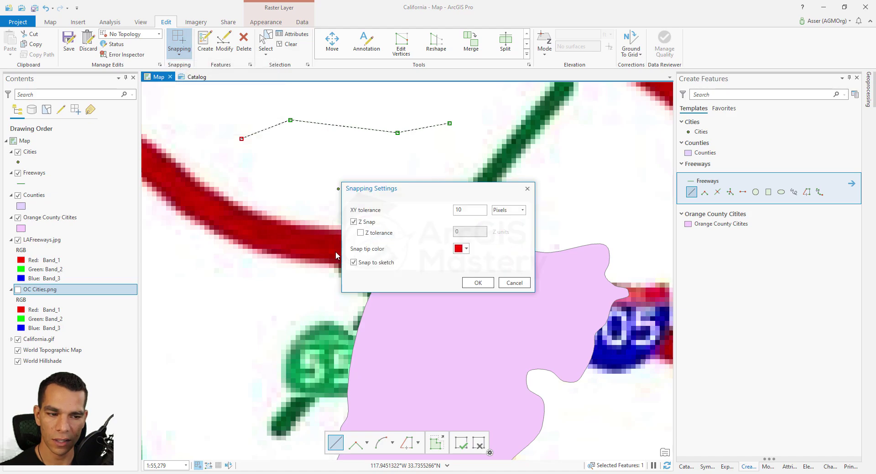
left_click(476, 282)
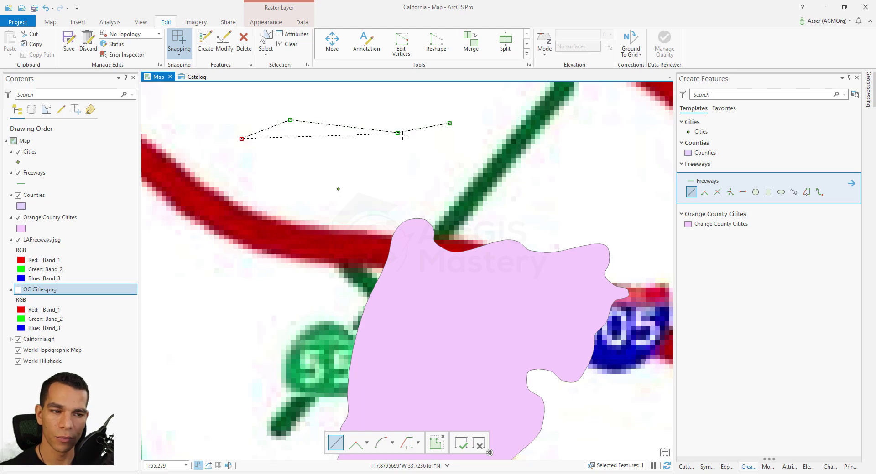
left_click(179, 51)
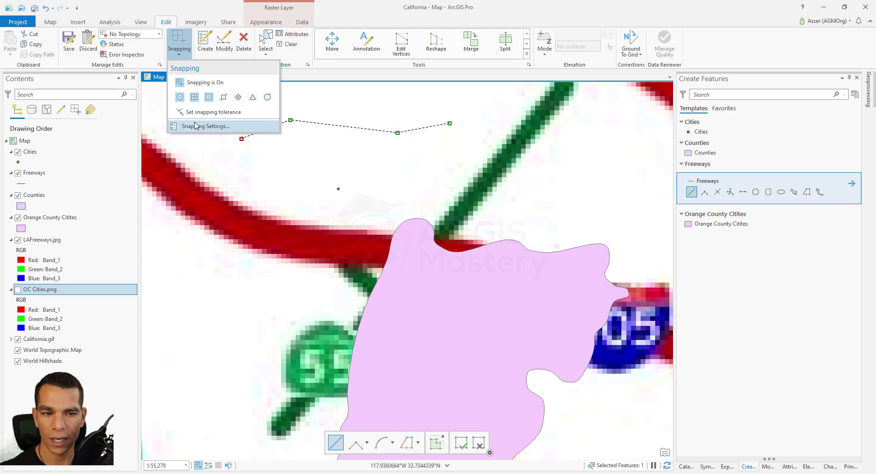
left_click(195, 129)
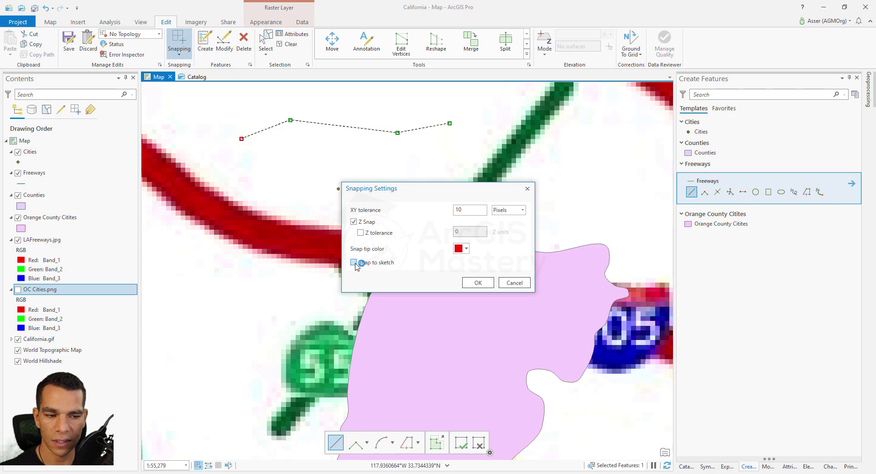